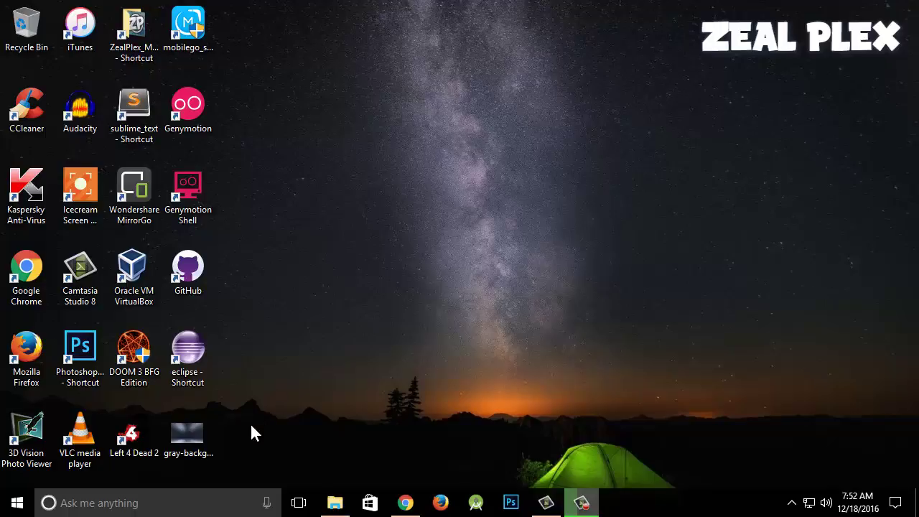
Look up the RAM information in Windows Settings, then close Settings
left_click(185, 502)
type("ram")
key("Return")
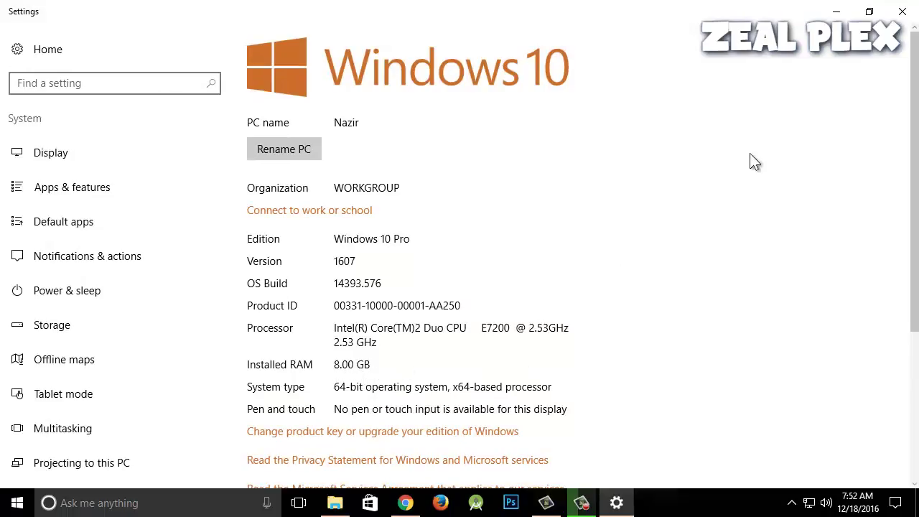
left_click(902, 12)
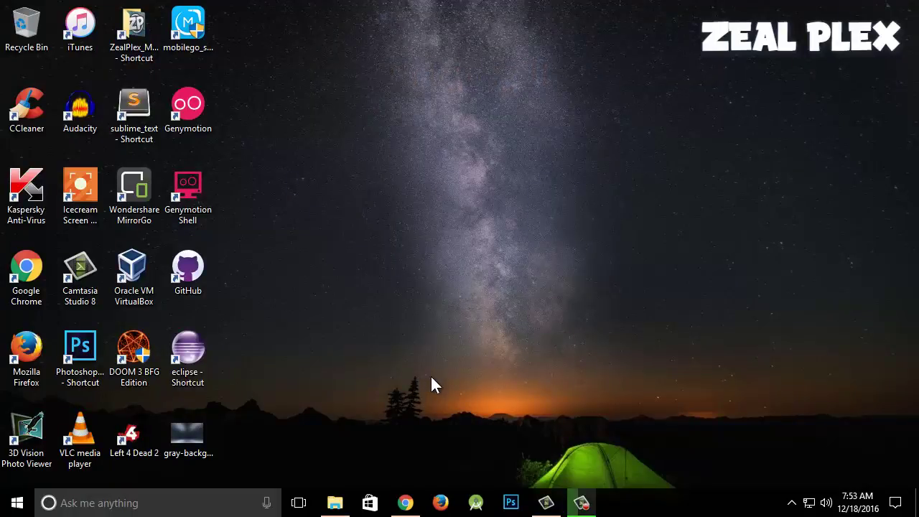
Create a desktop folder named 'this is a movie' and drag it left of centre
left_click(334, 503)
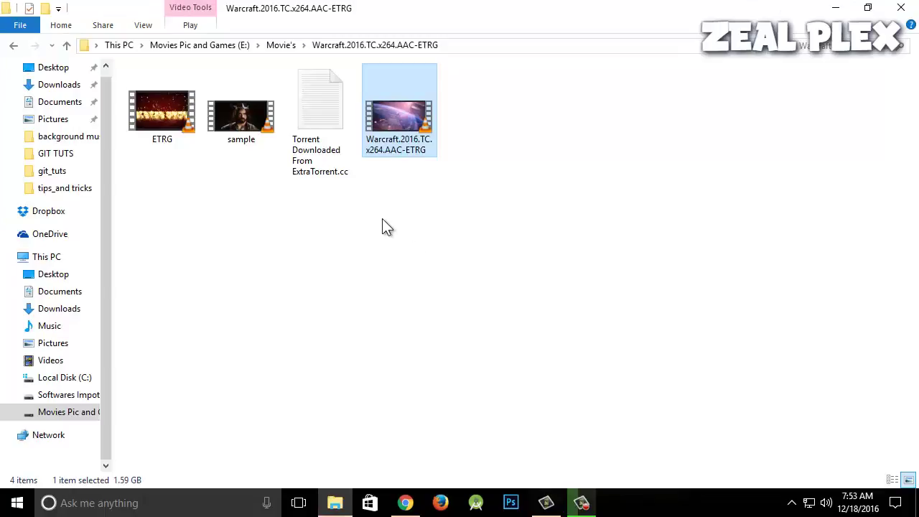
left_click(835, 8)
right_click(506, 134)
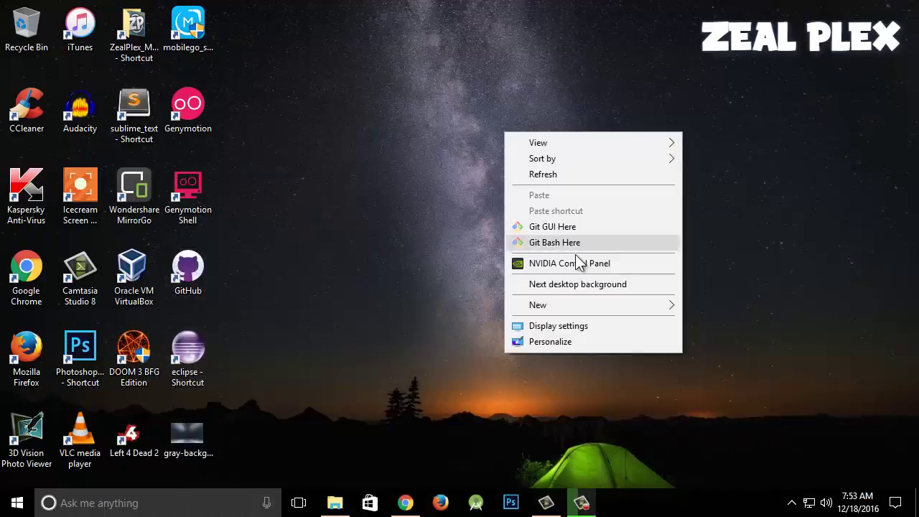
mouse_move(593, 305)
left_click(718, 305)
key("BackSpace")
type("this is a mo")
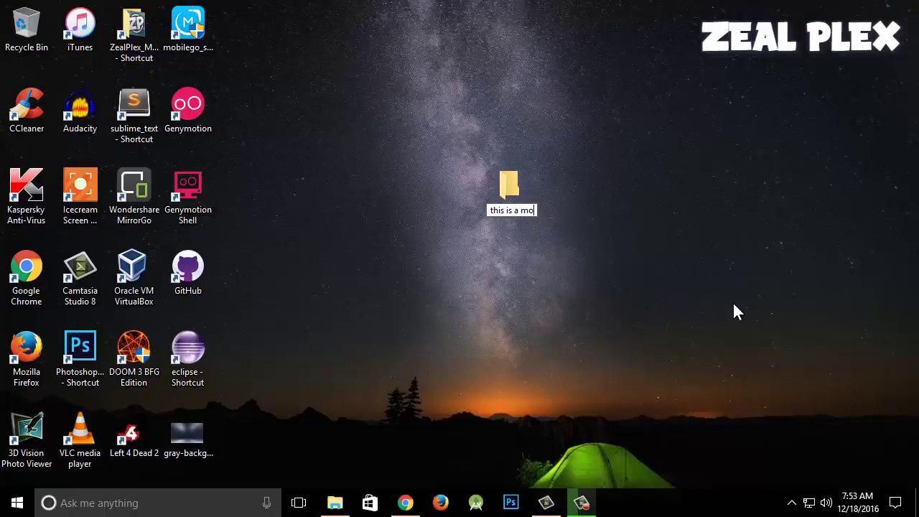
type("ve")
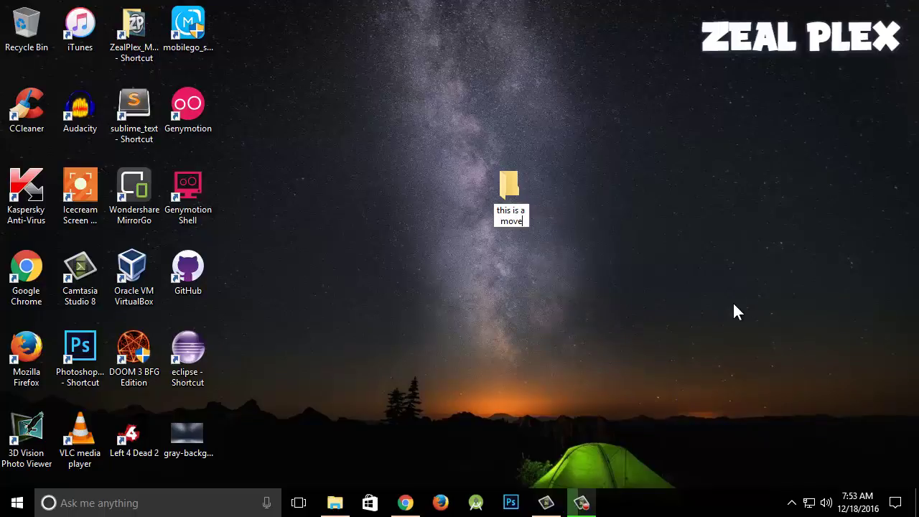
key("BackSpace")
type("ie")
key("Return")
left_click_drag(532, 192, 385, 183)
left_click(344, 507)
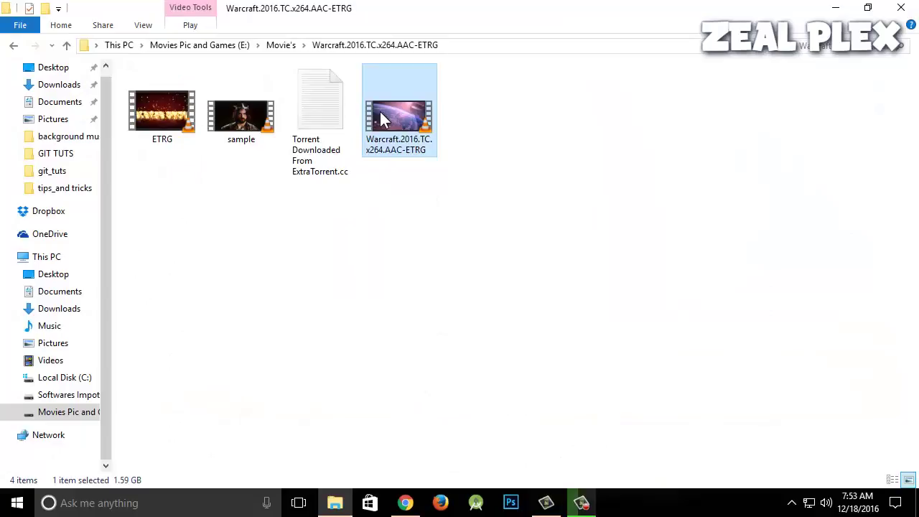
View the Warcraft video file's properties, then close the dialog
right_click(406, 134)
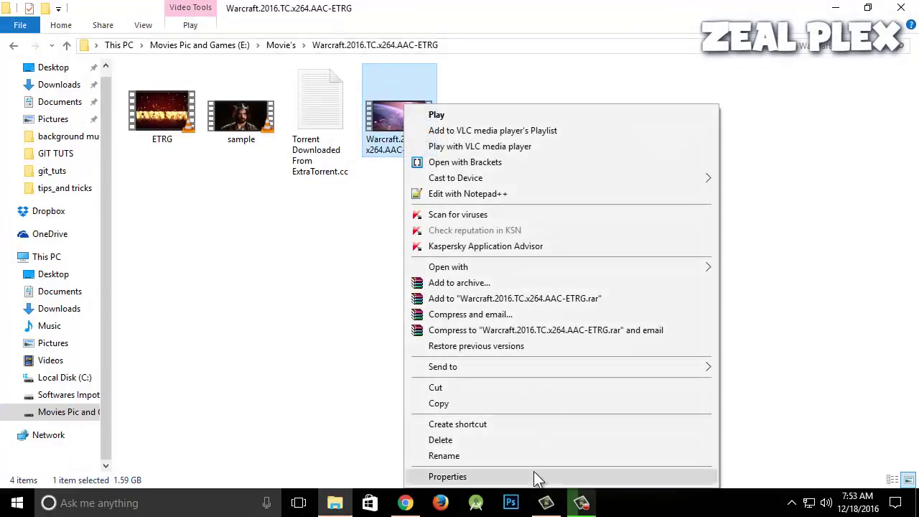
left_click(535, 476)
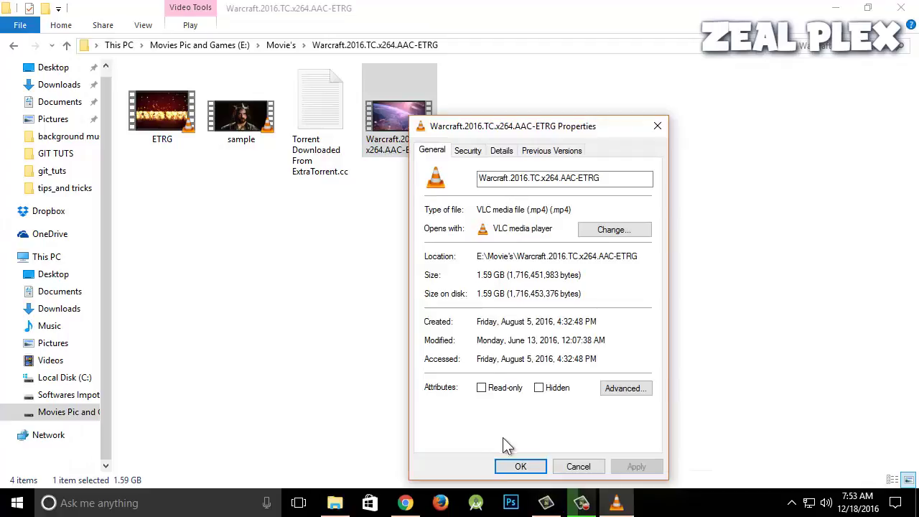
left_click(521, 467)
Copy the Warcraft video file and open the 'this is a movie' desktop folder
right_click(406, 127)
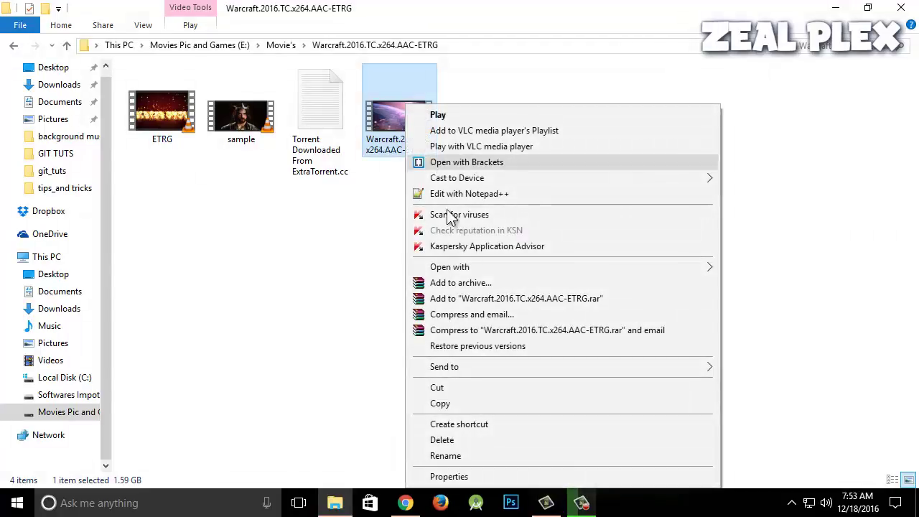
left_click(489, 403)
left_click(835, 8)
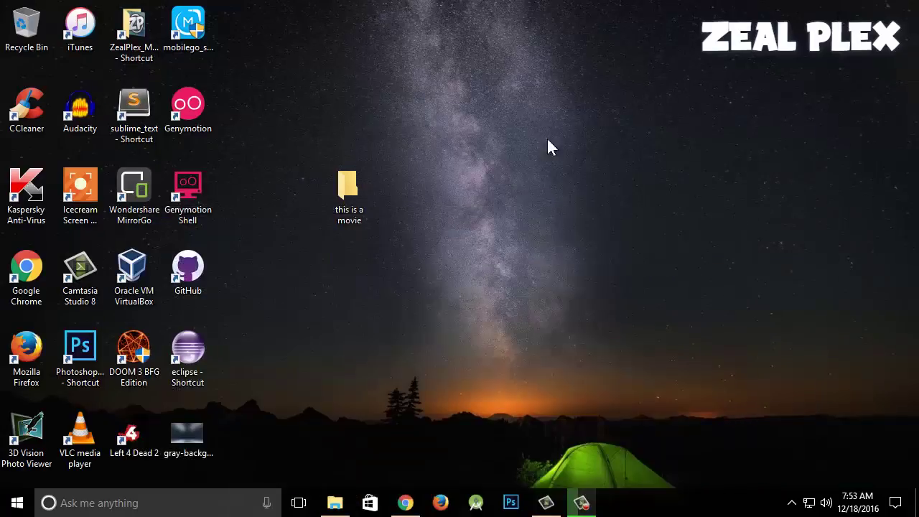
double_click(359, 183)
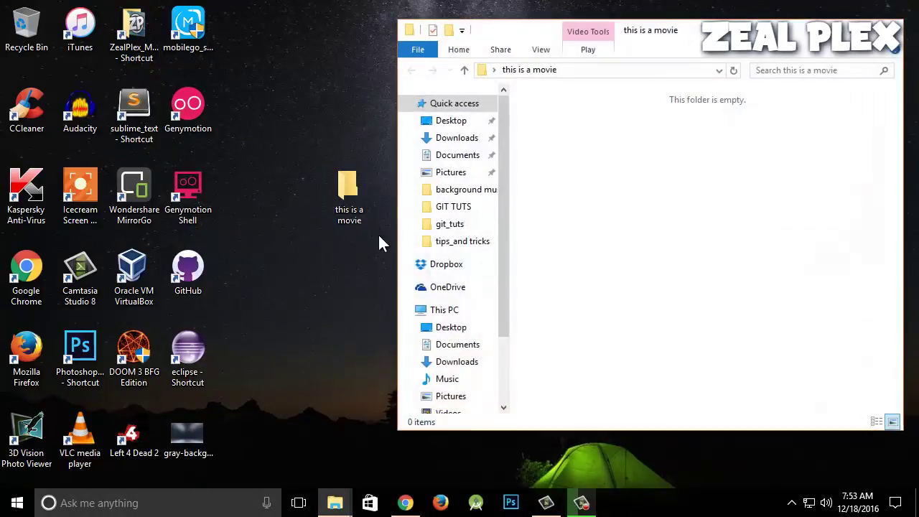
Paste the 1.59 GB Warcraft video into 'this is a movie', then close the window
right_click(609, 218)
left_click(636, 318)
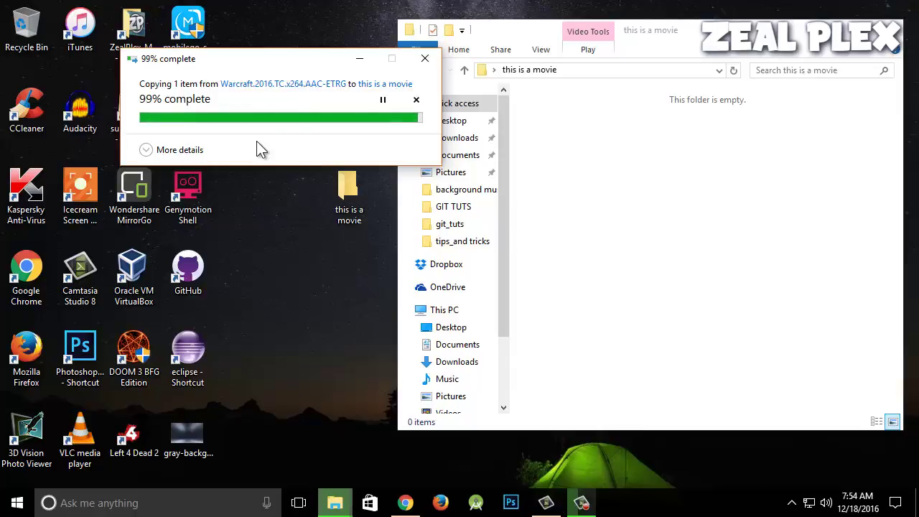
left_click_drag(766, 32, 631, 31)
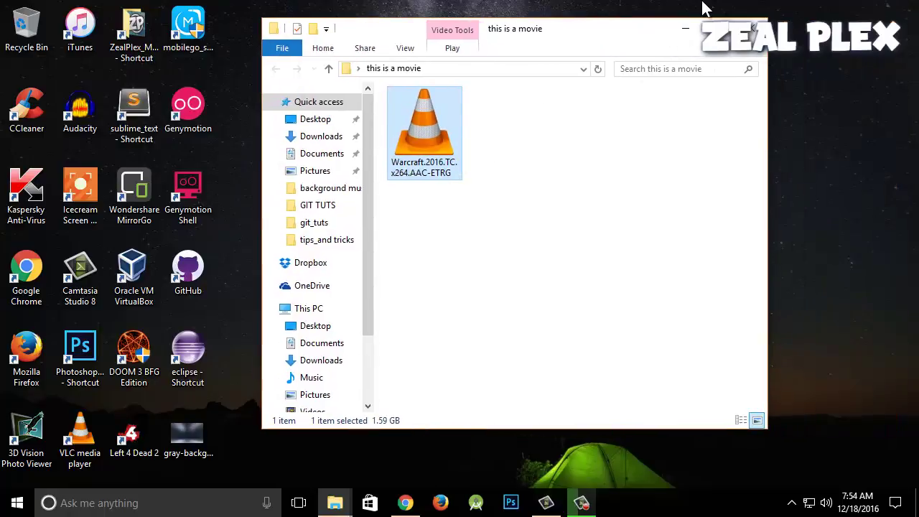
left_click(751, 29)
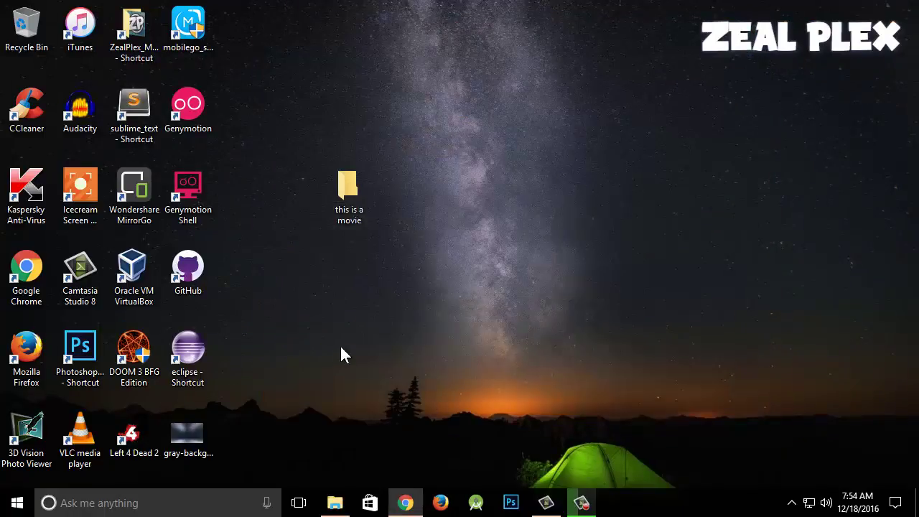
left_click(361, 207)
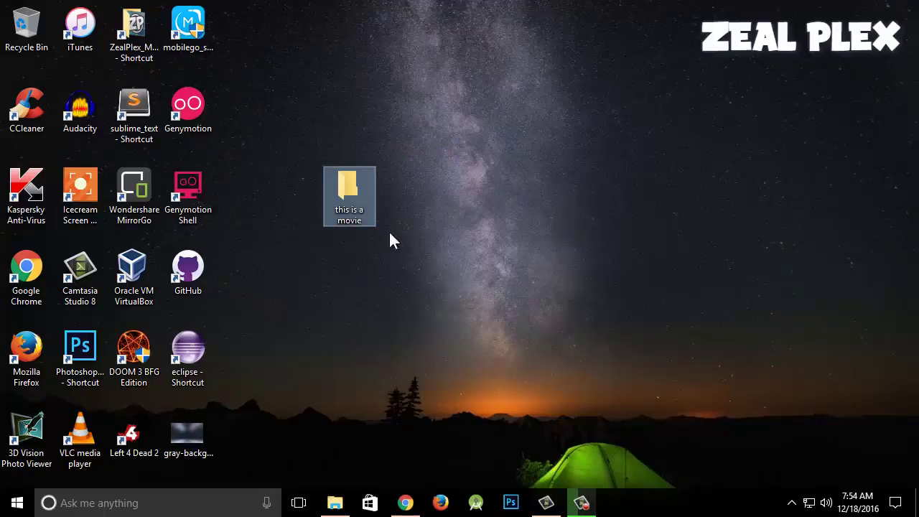
double_click(356, 202)
left_click(430, 151)
right_click(425, 144)
left_click(502, 476)
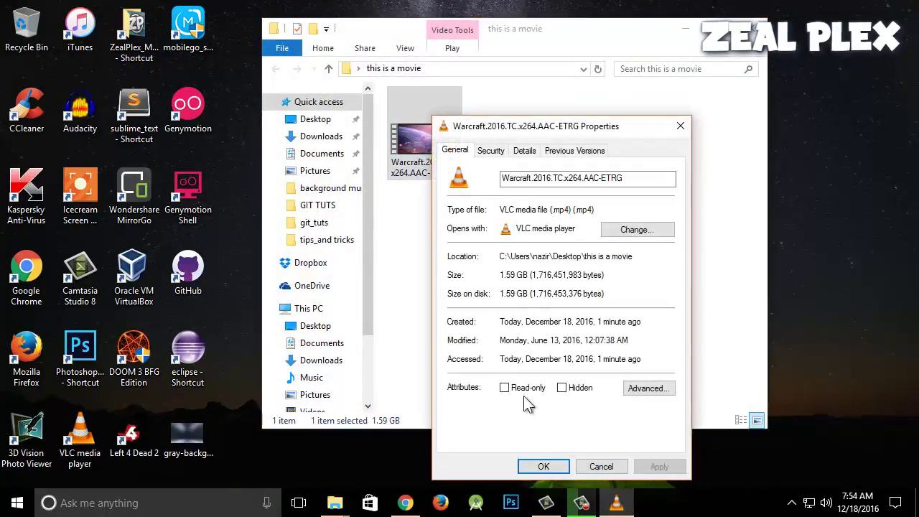
left_click(535, 466)
left_click(750, 28)
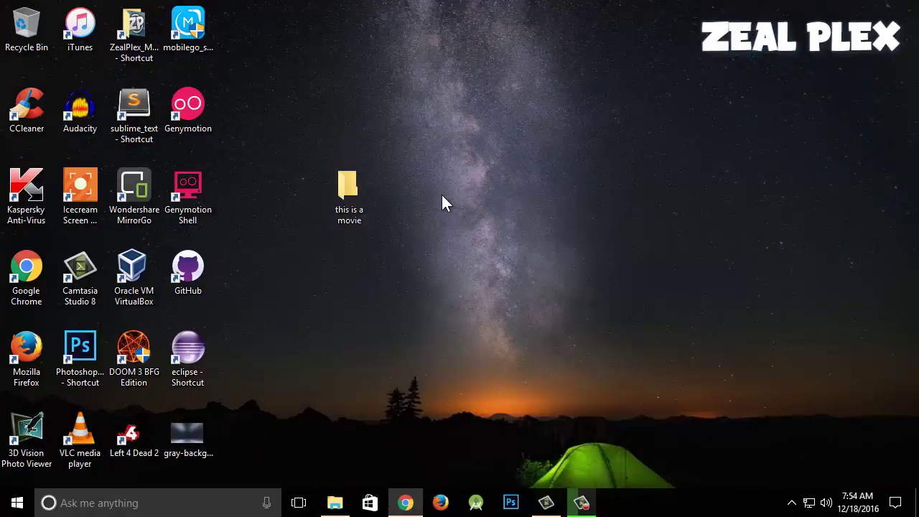
Search Google for 'tera' and download the latest TeraCopy from its FileHippo page
left_click(415, 502)
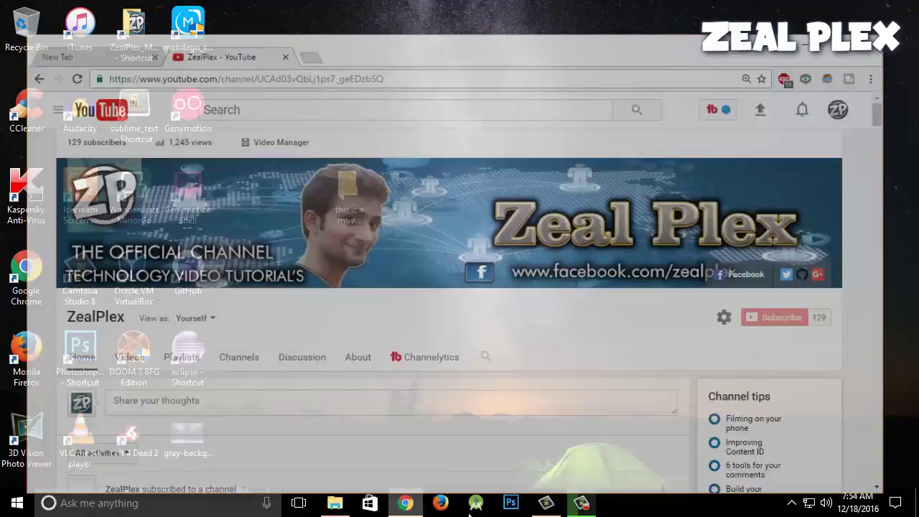
left_click(299, 26)
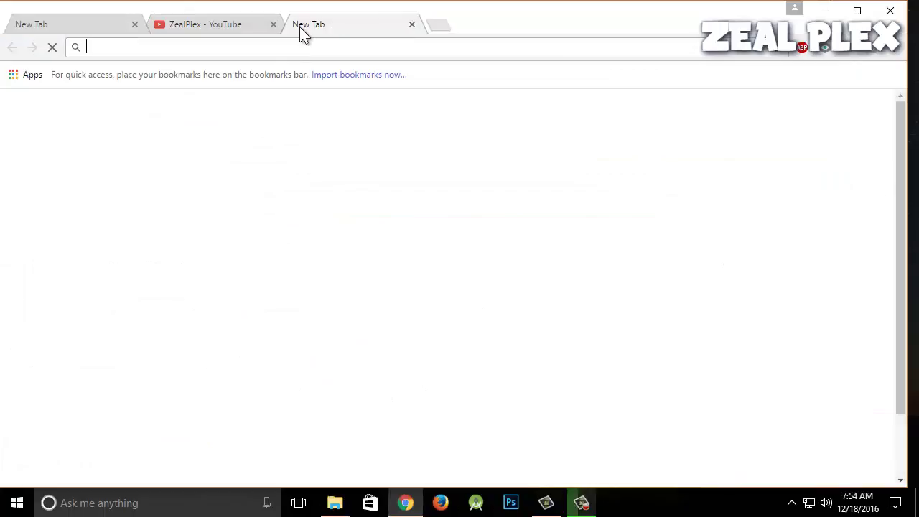
type("tera copy")
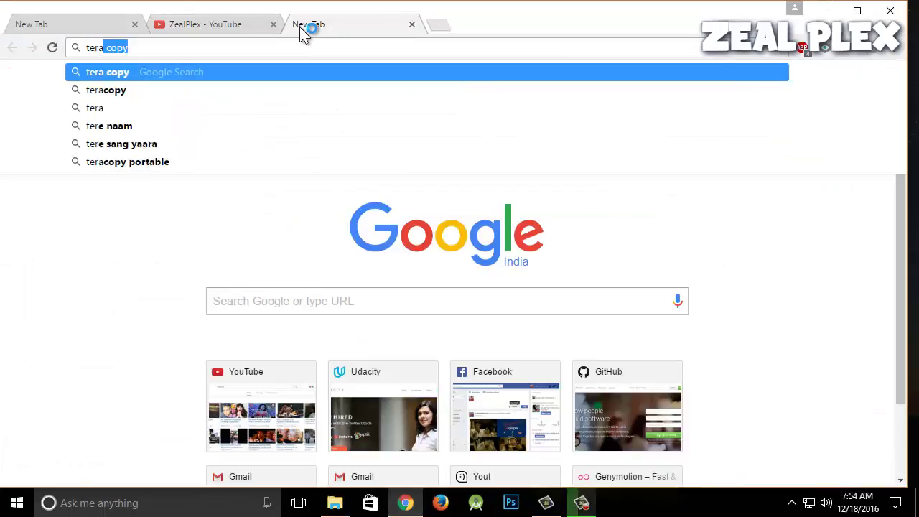
key("Return")
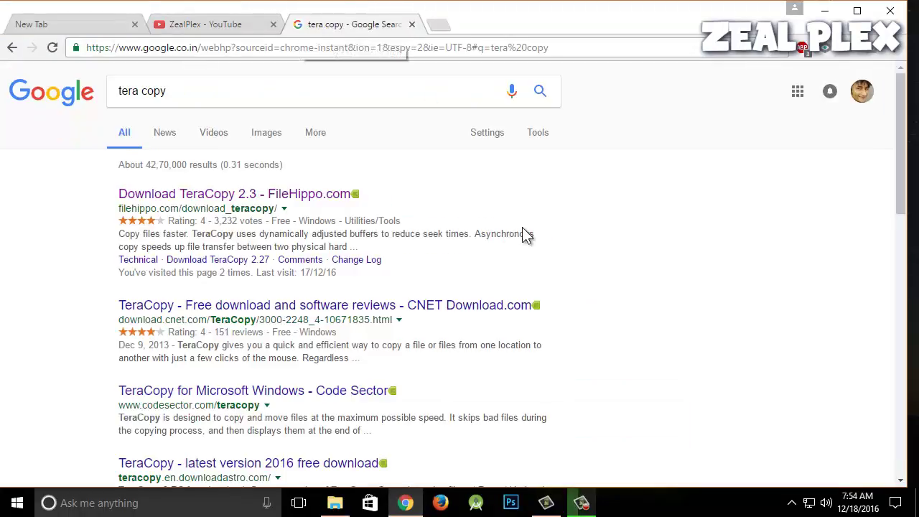
right_click(215, 190)
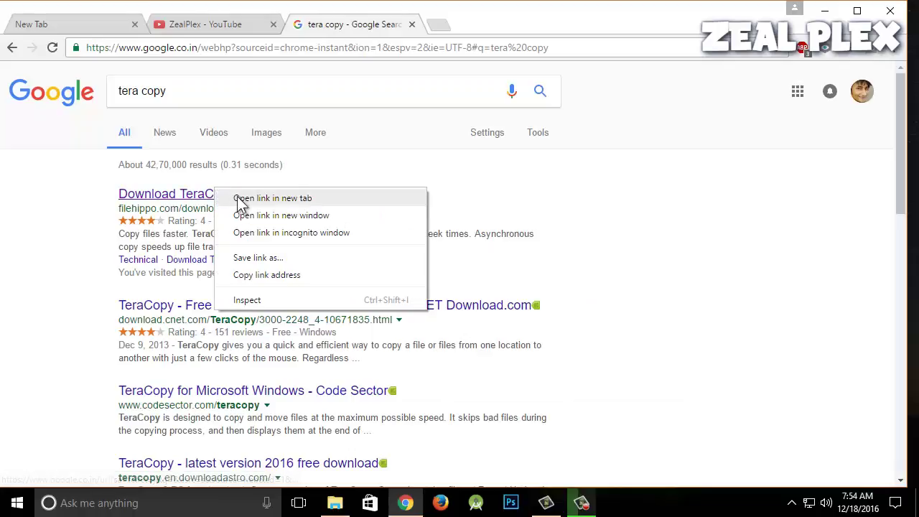
left_click(272, 199)
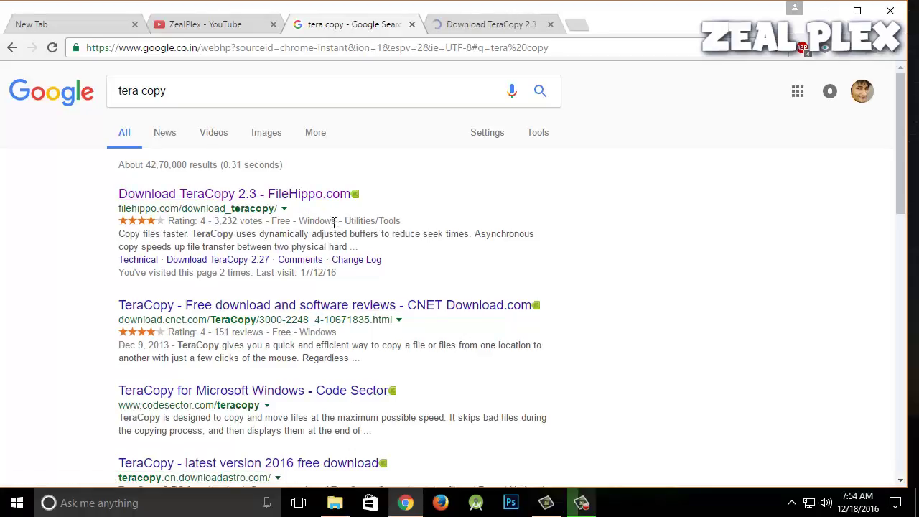
left_click(507, 26)
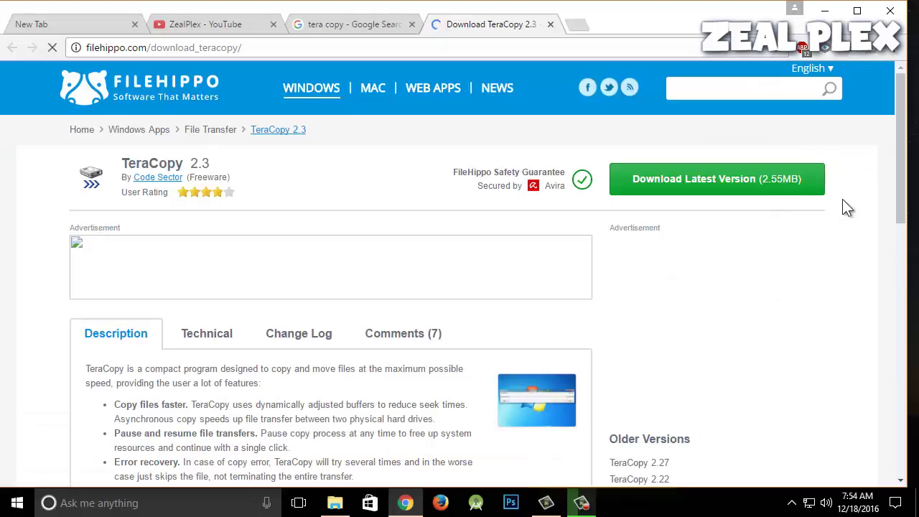
left_click(690, 183)
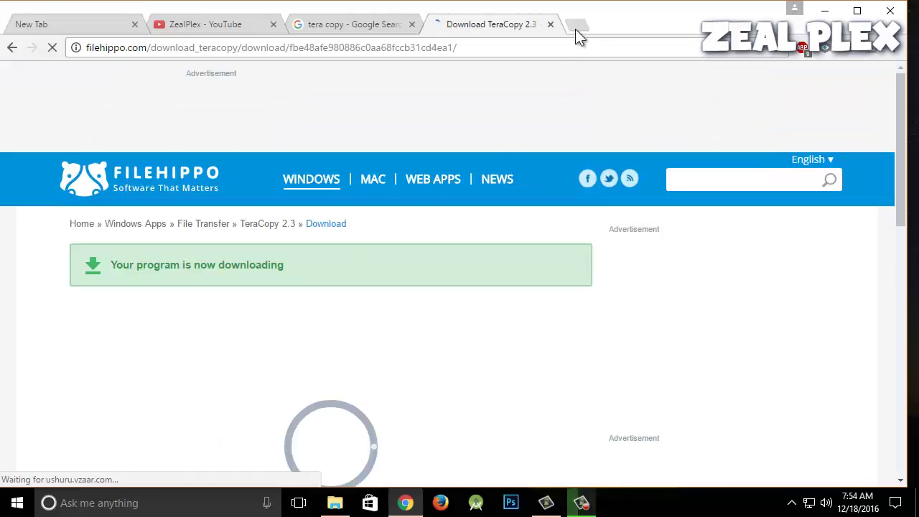
Run the downloaded teracopy.exe installer from Chrome's Downloads list
left_click(898, 47)
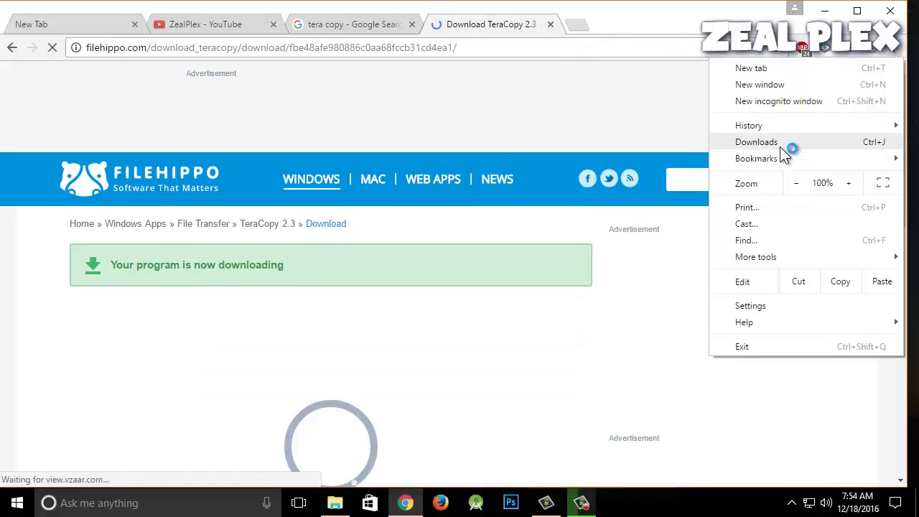
left_click(789, 139)
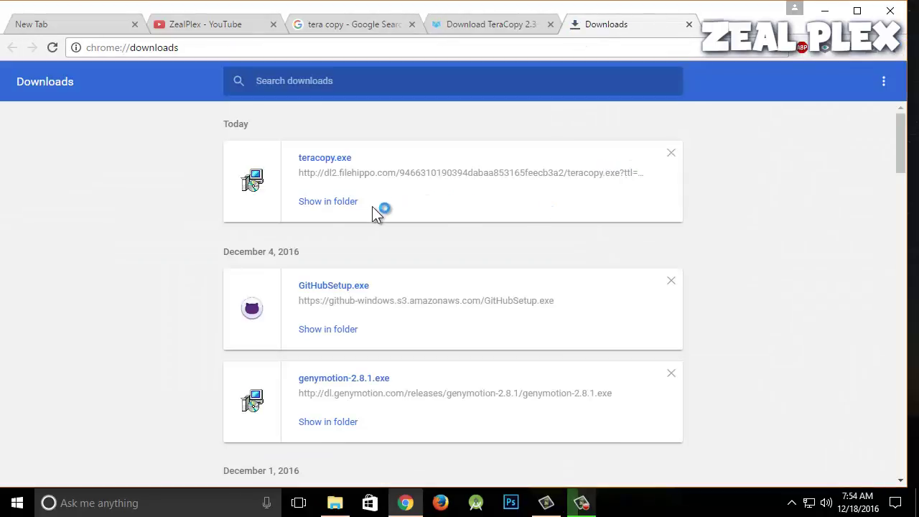
left_click(323, 159)
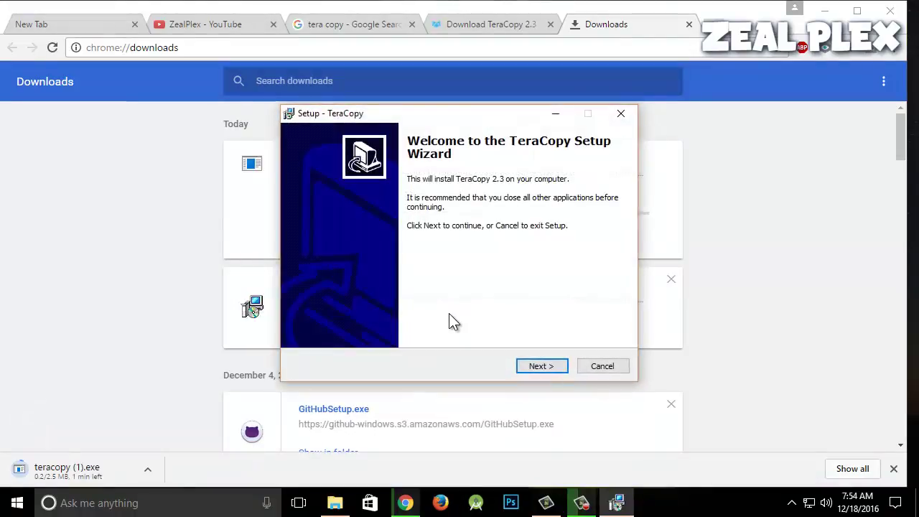
Cancel the duplicate teracopy (1).exe download and accept the TeraCopy licence agreement
left_click(133, 465)
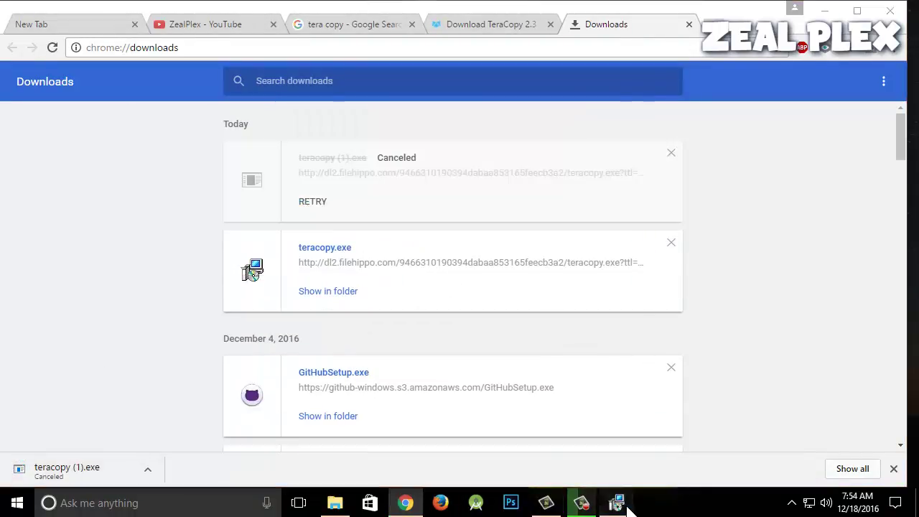
left_click(623, 505)
key("Return")
key("alt+a")
key("Return")
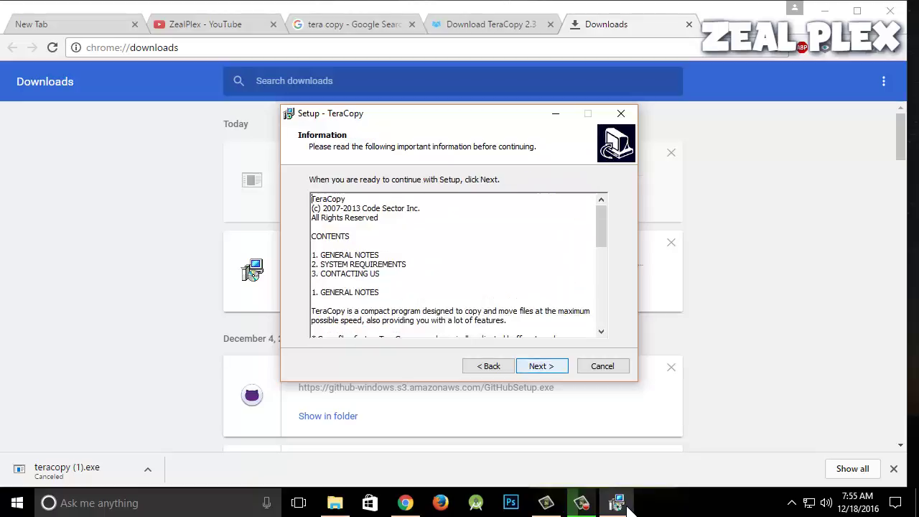
key("Return")
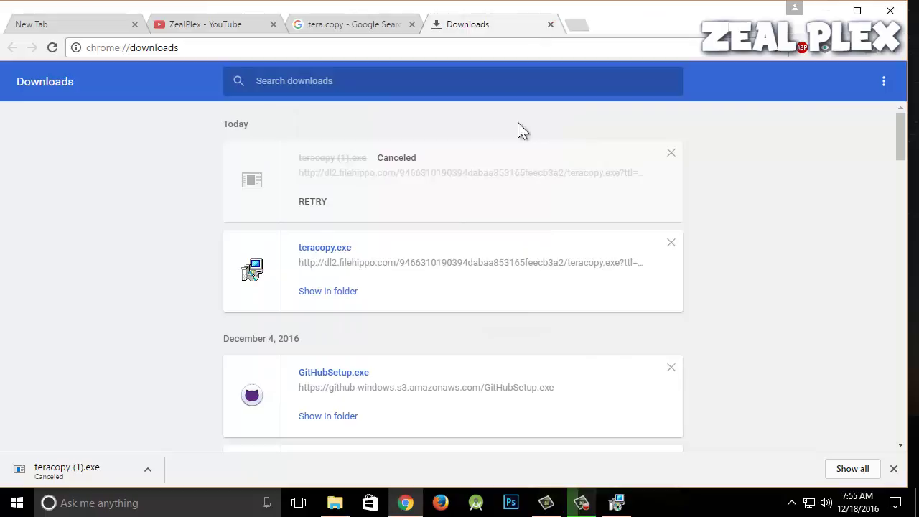
Install TeraCopy 2.3 to the default C:\Program Files\TeraCopy and launch it
left_click(618, 504)
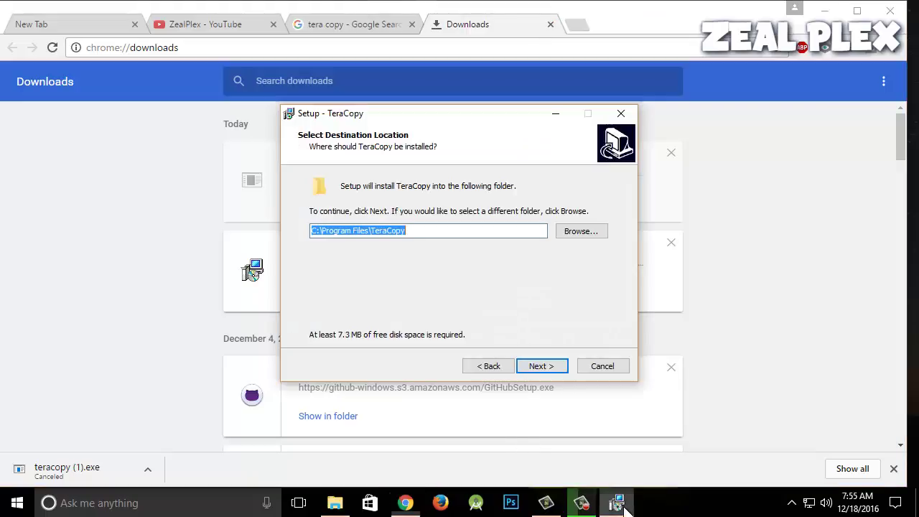
key("Return")
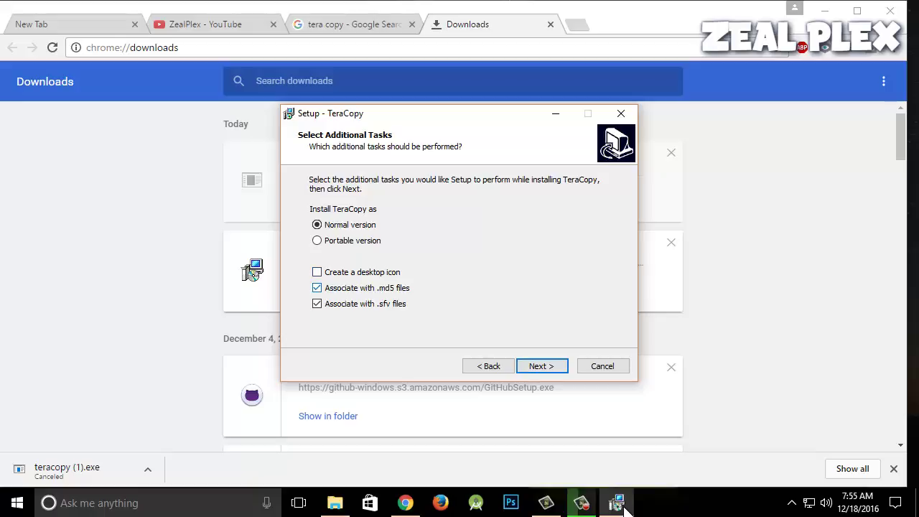
key("Return")
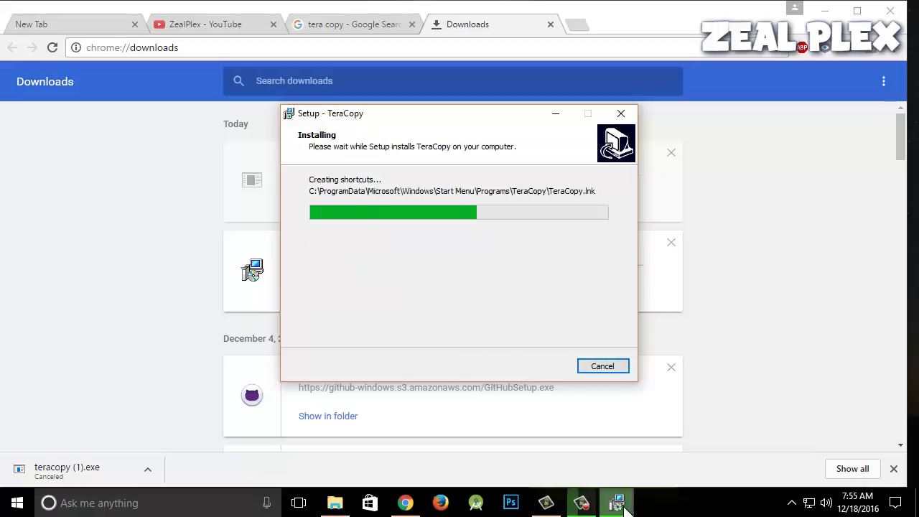
key("Return")
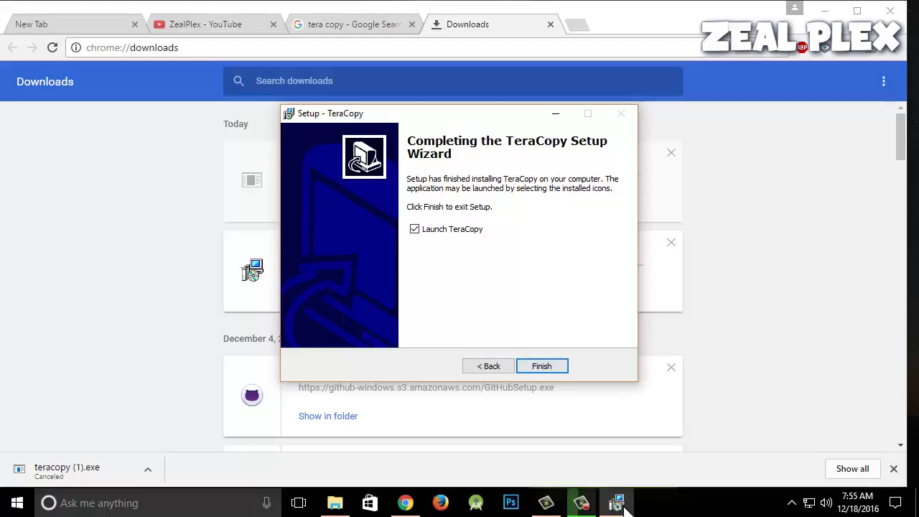
key("Return")
left_click_drag(471, 194, 468, 273)
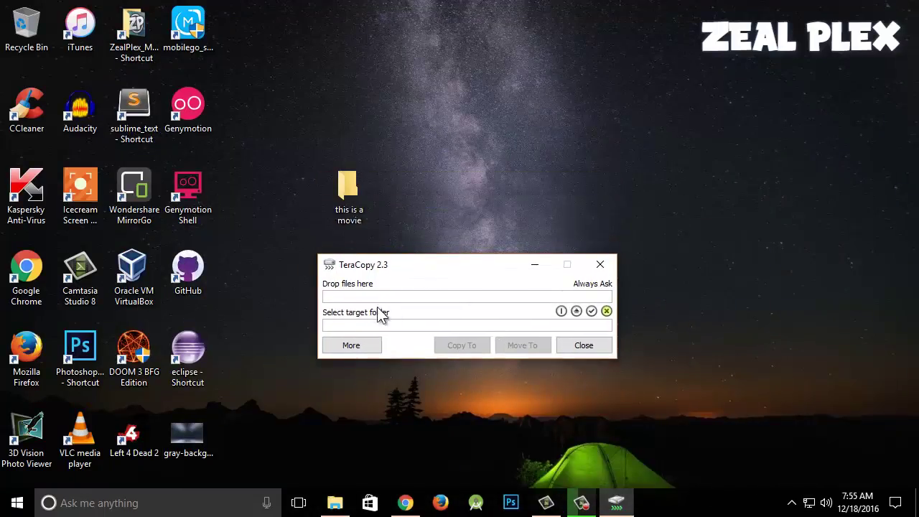
Create a new desktop folder named 'test copy'
right_click(468, 170)
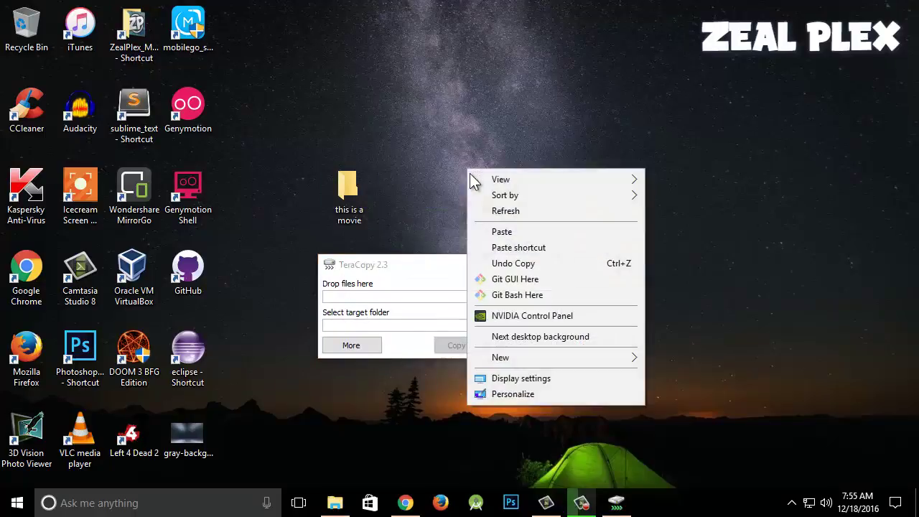
mouse_move(545, 359)
left_click(666, 354)
key("BackSpace")
type("test")
key("Return")
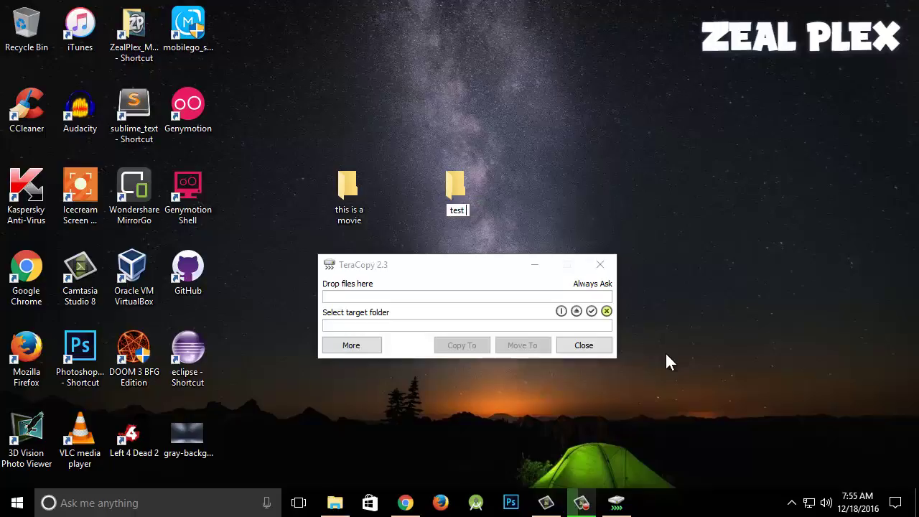
type("copy")
key("Return")
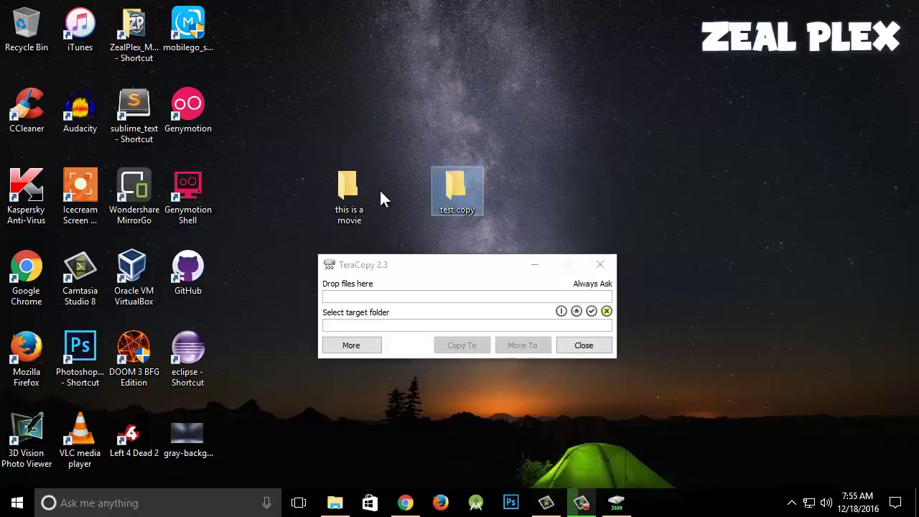
Copy the 'this is a movie' folder with TeraCopy into the desktop 'test copy' folder
left_click_drag(350, 191, 353, 300)
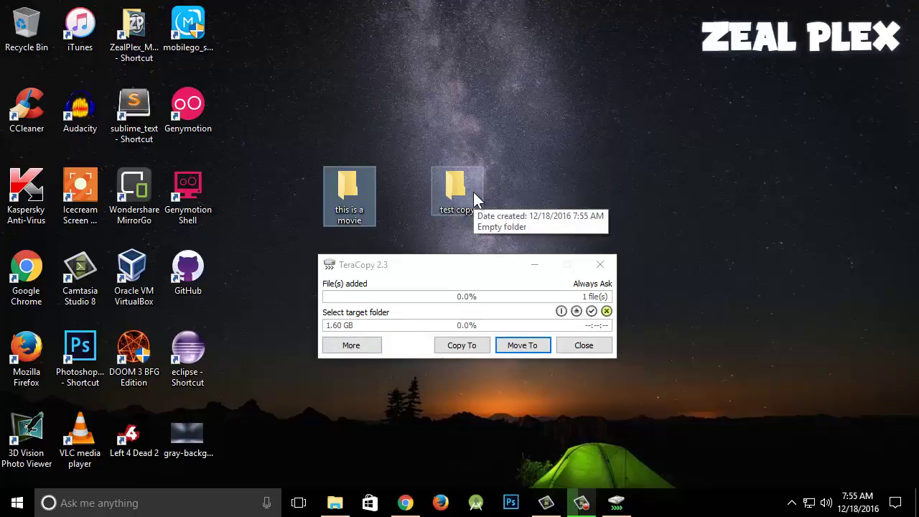
left_click(475, 348)
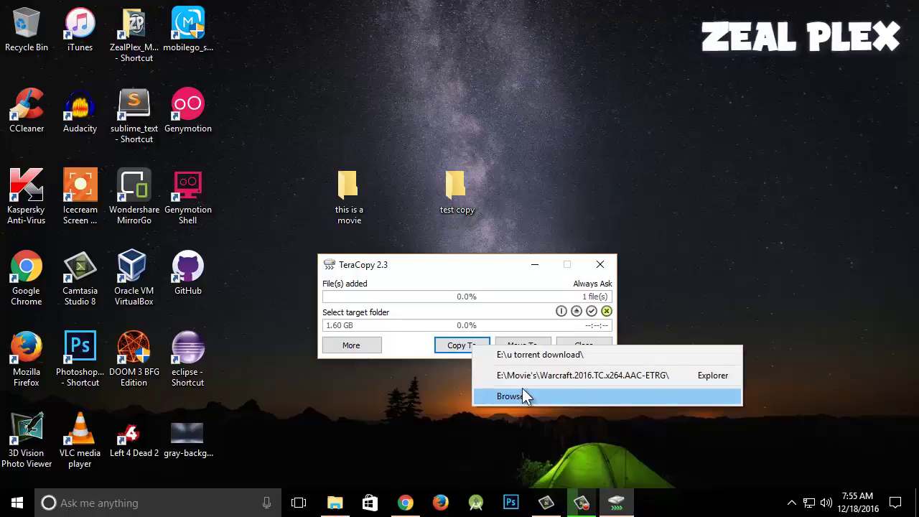
left_click(553, 397)
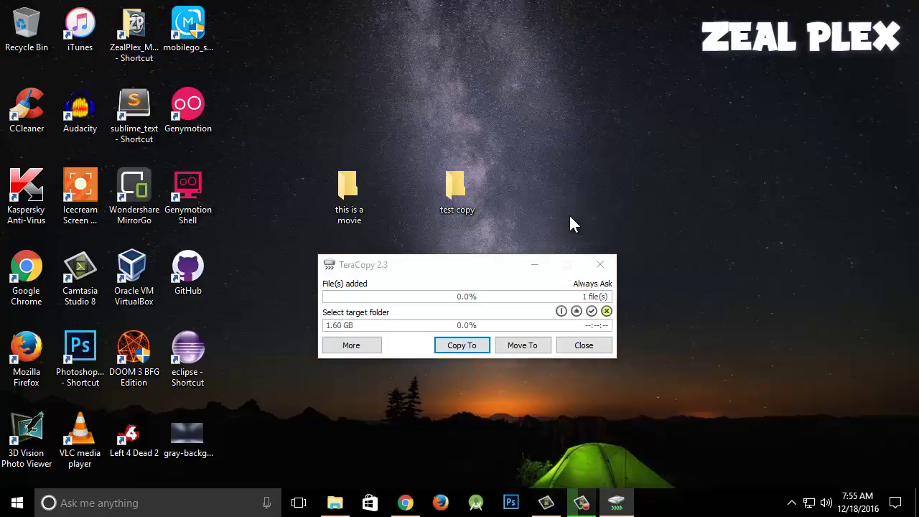
left_click(377, 243)
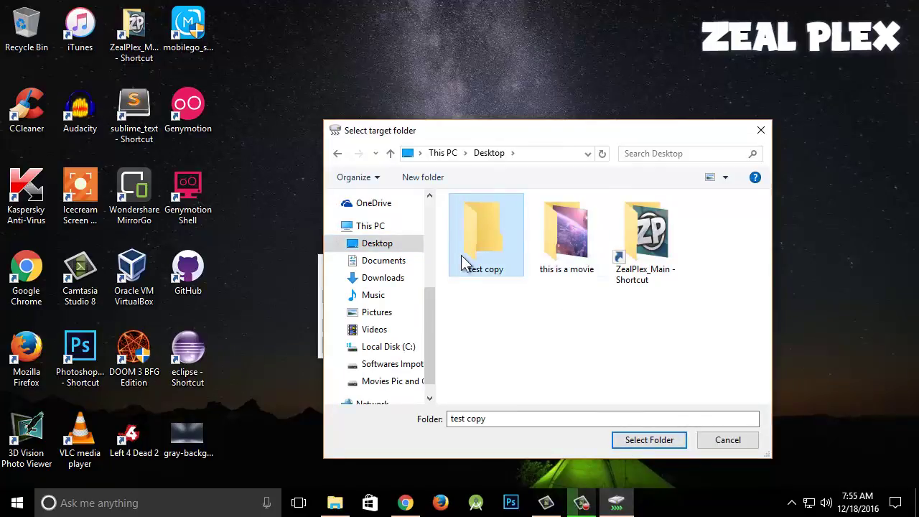
left_click(631, 442)
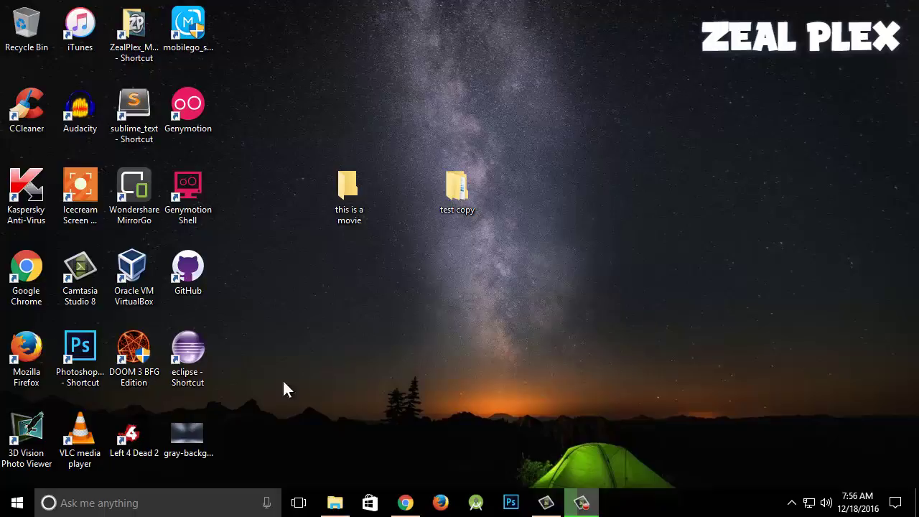
Open the Videos folder on Movies Pic and Games (E:) in a maximized File Explorer
left_click(18, 503)
key("Escape")
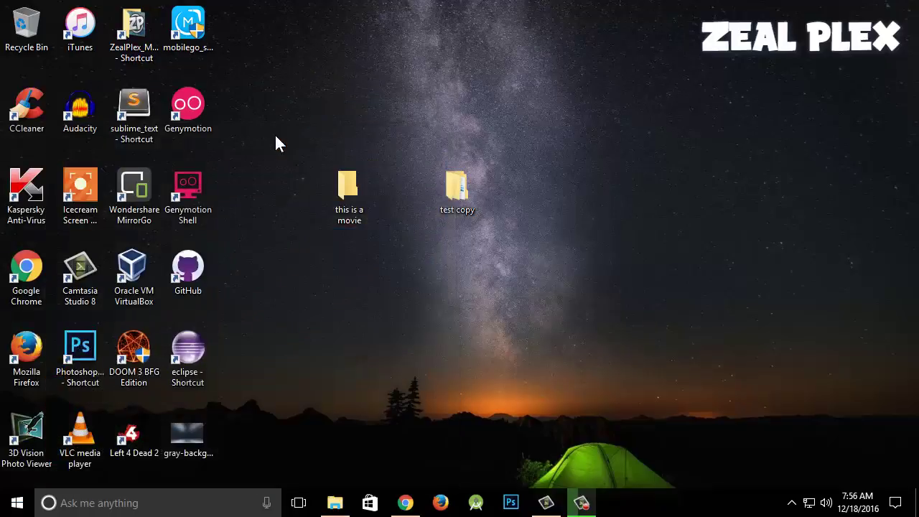
key("super+e")
left_click(722, 17)
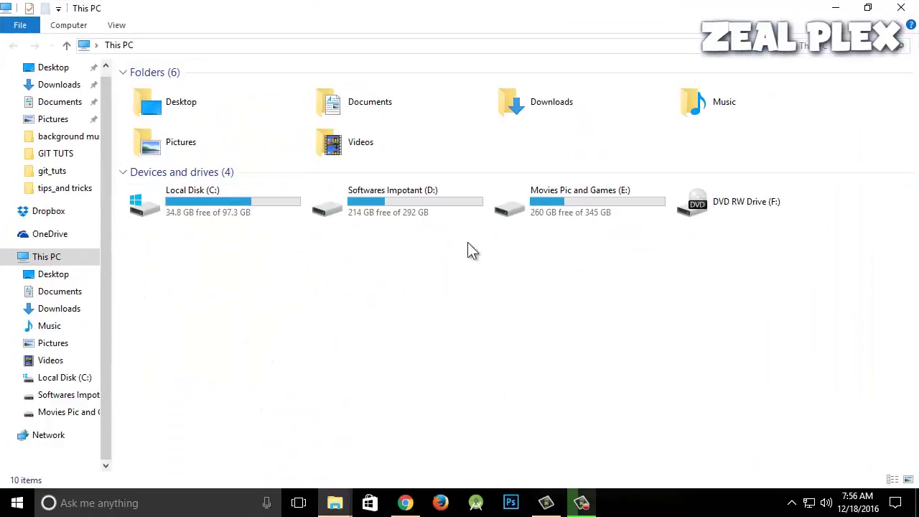
double_click(591, 203)
double_click(402, 204)
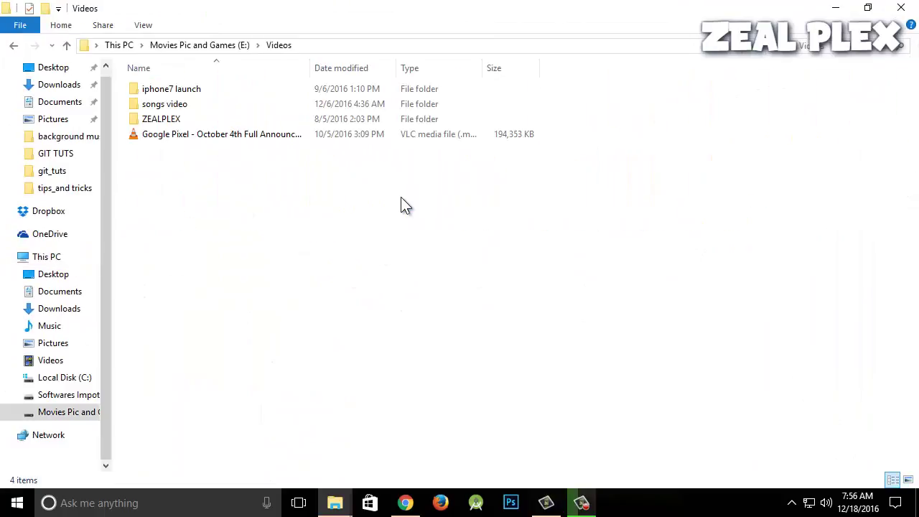
Try pasting into Videos, cancel the TeraCopy prompt, and close File Explorer
right_click(343, 213)
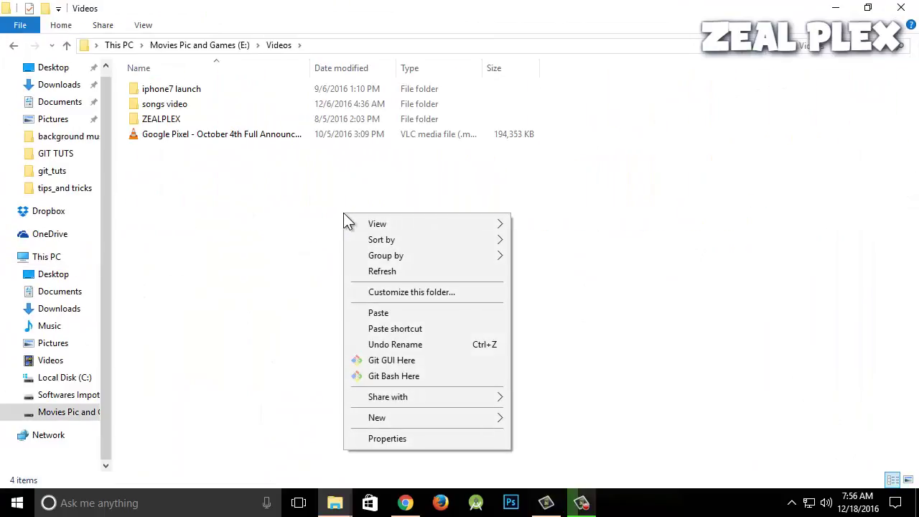
left_click(409, 314)
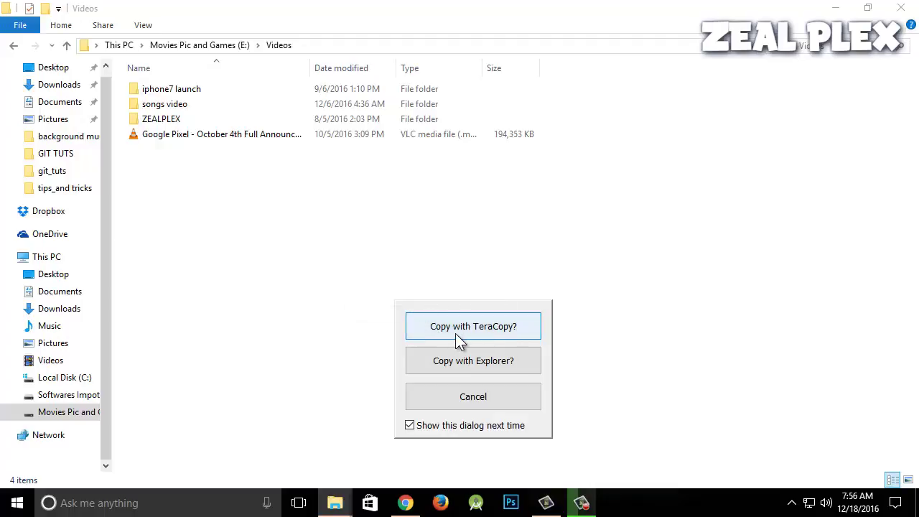
left_click(515, 333)
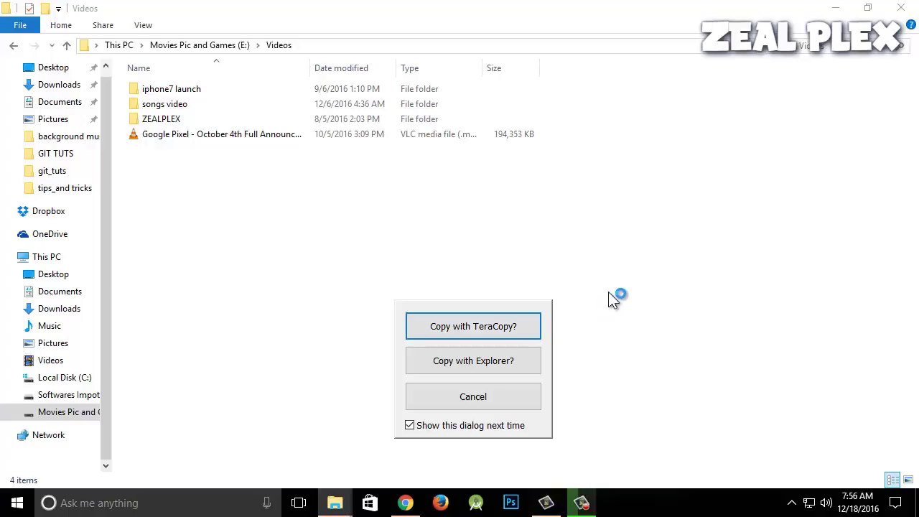
left_click(495, 405)
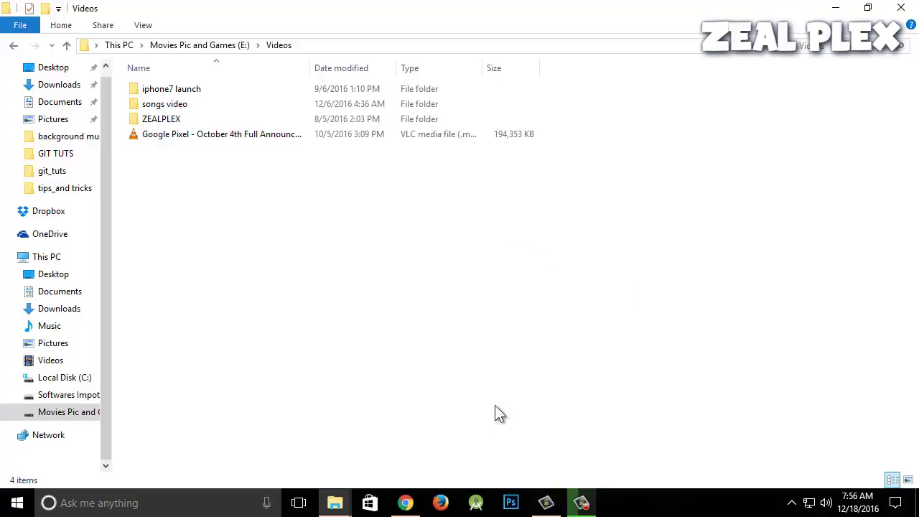
left_click(903, 10)
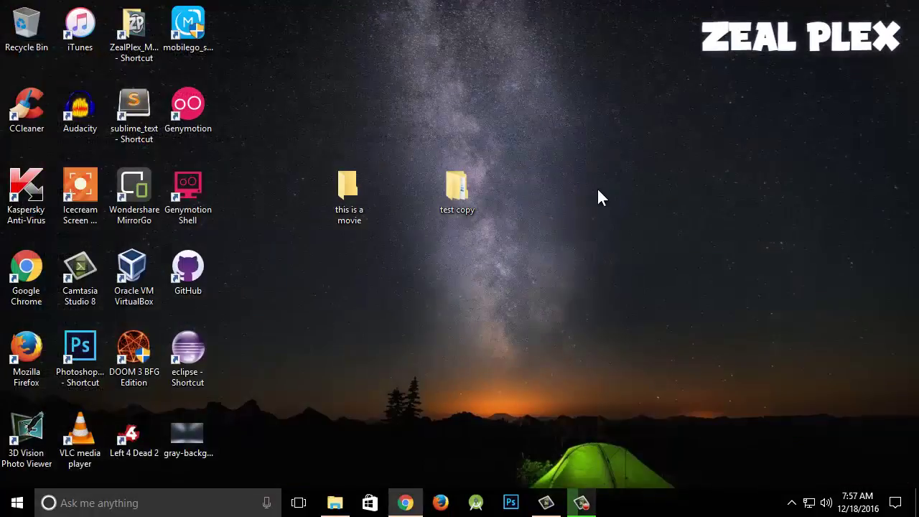